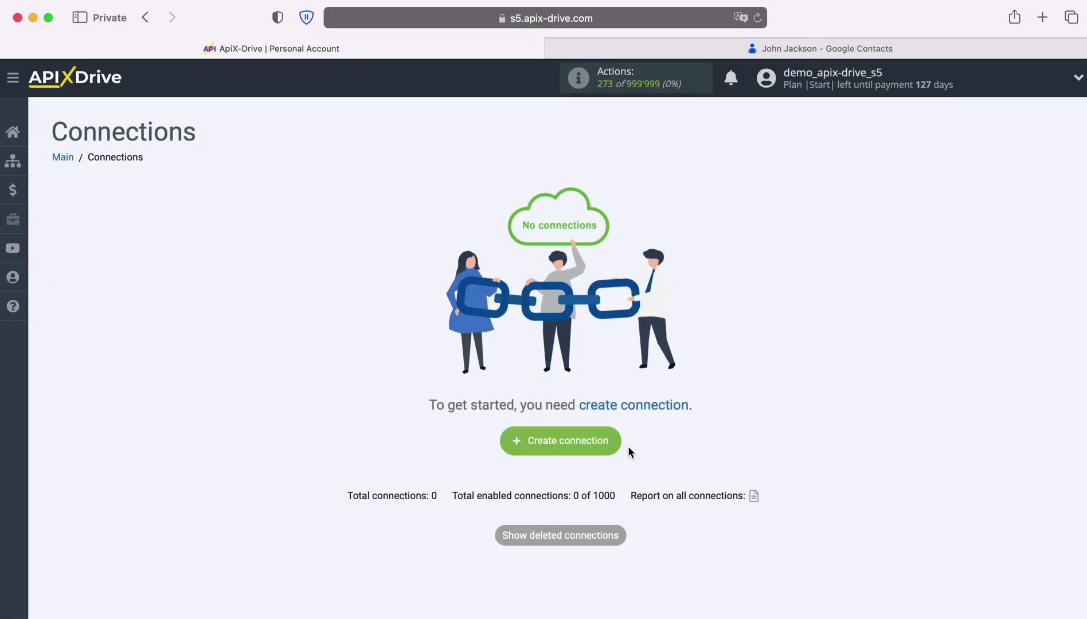
Create a new connection with Google Contacts as the data source system
left_click(618, 442)
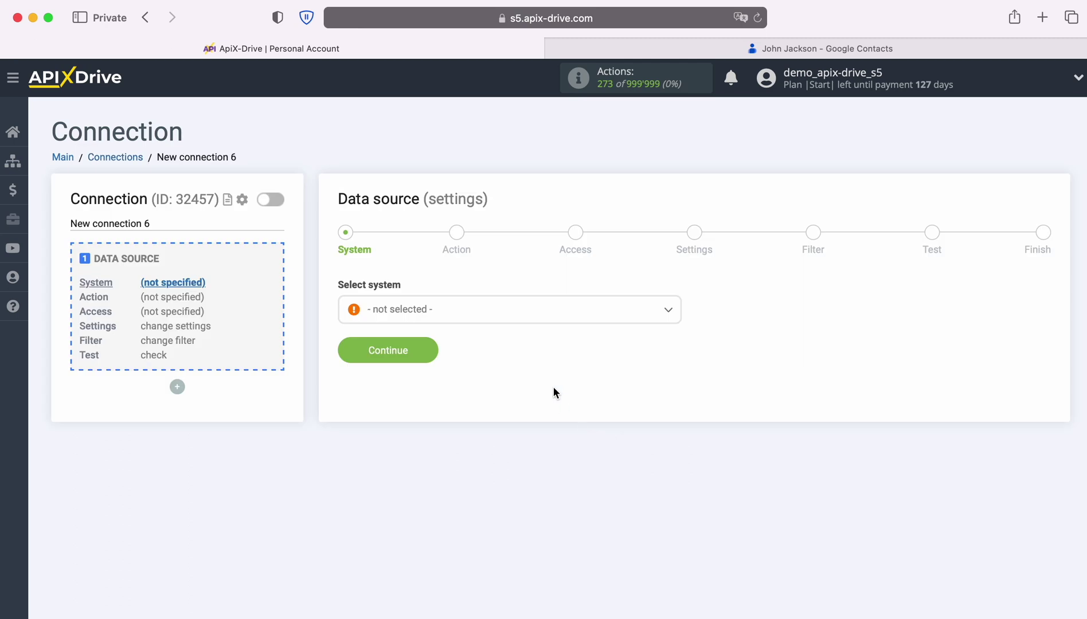
left_click(523, 317)
scroll(603, 471, "down", 10)
scroll(620, 471, "down", 10)
scroll(622, 471, "down", 10)
scroll(622, 470, "down", 5)
scroll(621, 471, "down", 5)
scroll(622, 470, "down", 2)
left_click(442, 432)
left_click(431, 351)
left_click(520, 315)
Choose the Get CONTACTS (new / modified) source action and start connecting an account
left_click(489, 386)
left_click(431, 380)
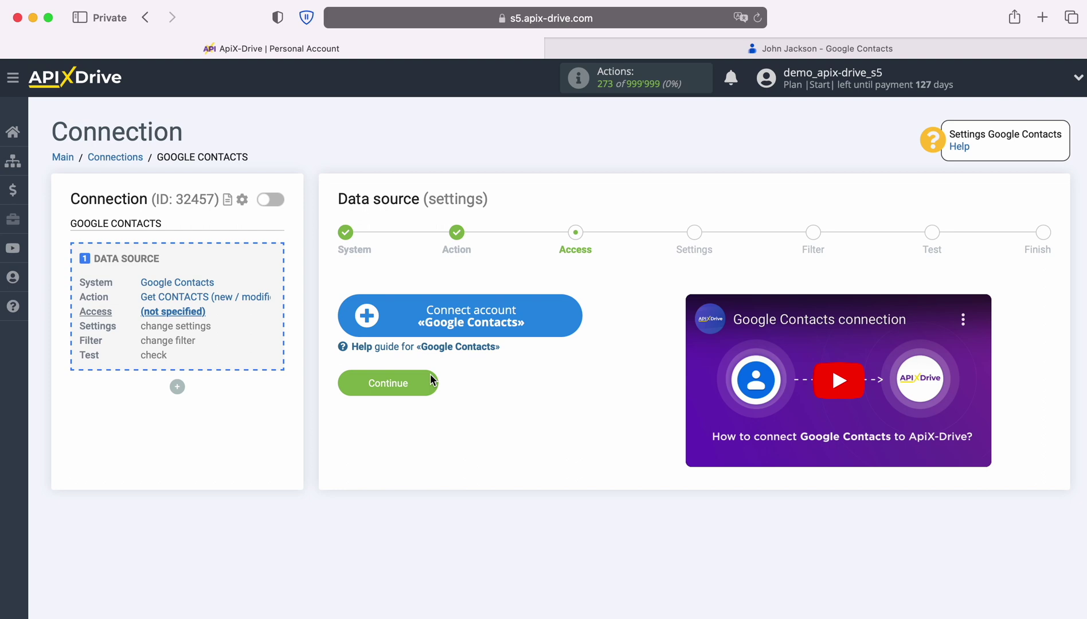
left_click(570, 315)
left_click(289, 379)
left_click(435, 519)
left_click(281, 384)
left_click(455, 538)
left_click(457, 363)
scroll(557, 421, "down", 5)
left_click(396, 525)
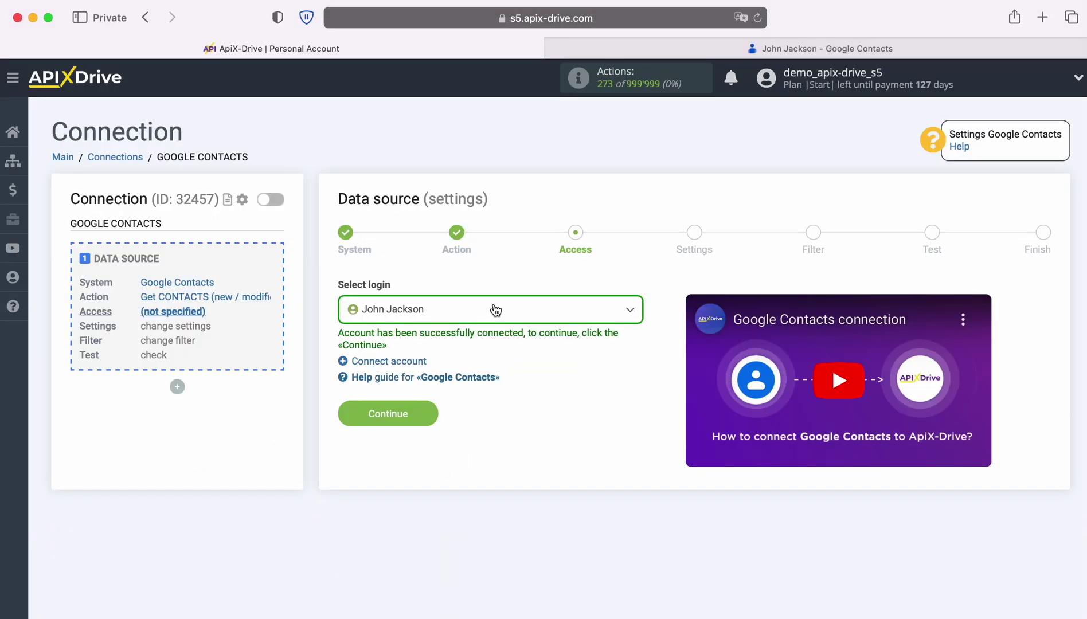
left_click(495, 309)
left_click(407, 403)
Confirm the account, default settings and no filter, finishing the source with John Jackson's test data
left_click(431, 413)
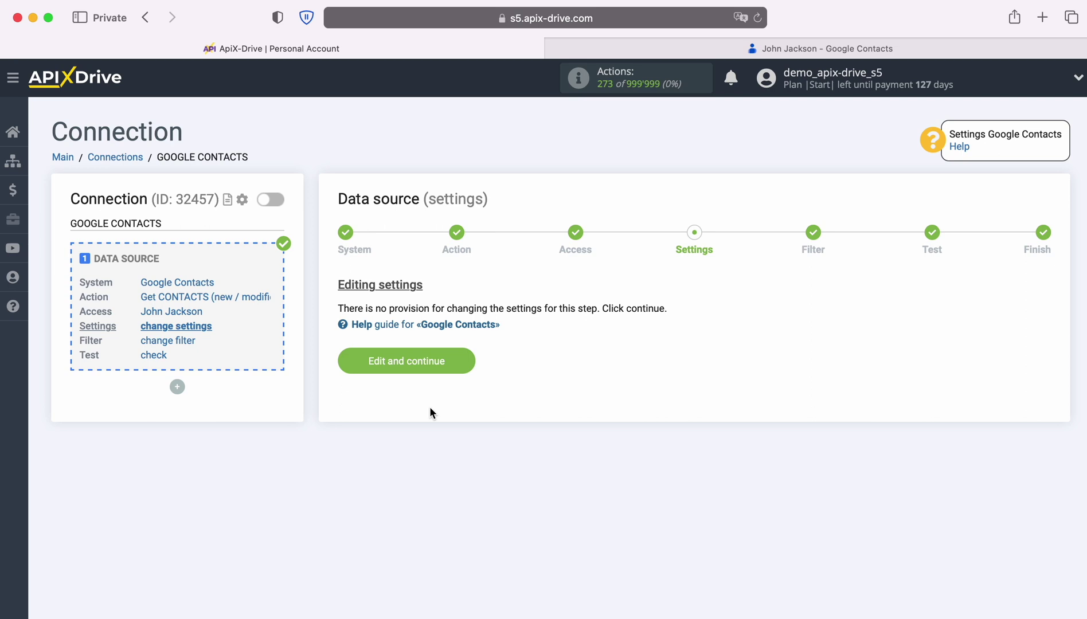
left_click(458, 361)
left_click(425, 339)
scroll(431, 337, "down", 5)
scroll(432, 338, "down", 2)
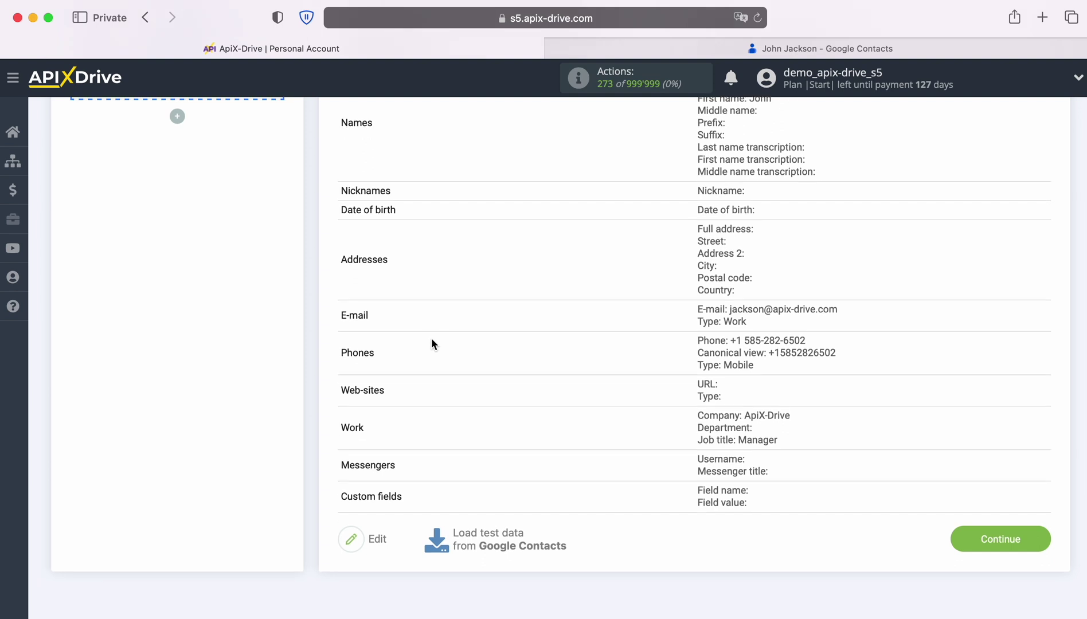
left_click(1001, 538)
Set Telegram as the data destination system
left_click(756, 460)
left_click(546, 315)
scroll(598, 444, "down", 5)
scroll(598, 444, "down", 5)
scroll(598, 444, "down", 5)
scroll(598, 444, "down", 5)
scroll(598, 444, "down", 5)
scroll(598, 444, "down", 5)
scroll(598, 444, "down", 5)
scroll(598, 444, "down", 5)
scroll(598, 443, "down", 5)
scroll(598, 444, "down", 5)
scroll(598, 444, "down", 5)
scroll(598, 444, "down", 5)
scroll(598, 444, "down", 5)
scroll(598, 444, "down", 5)
scroll(598, 444, "down", 4)
scroll(598, 444, "down", 2)
scroll(598, 444, "down", 2)
scroll(599, 443, "up", 5)
left_click(419, 395)
left_click(429, 351)
Choose the Send MESSAGE destination action and start connecting a Telegram account
left_click(489, 312)
left_click(432, 386)
left_click(387, 374)
left_click(570, 322)
left_click_drag(616, 288, 387, 288)
left_click(386, 290)
left_click(577, 362)
left_click_drag(468, 363, 540, 363)
right_click(535, 361)
left_click(572, 433)
Find the ApiX-Drive Notifications bot in Telegram and start its chat
key("super+Tab")
left_click(148, 70)
right_click(148, 71)
left_click(169, 112)
left_click(170, 122)
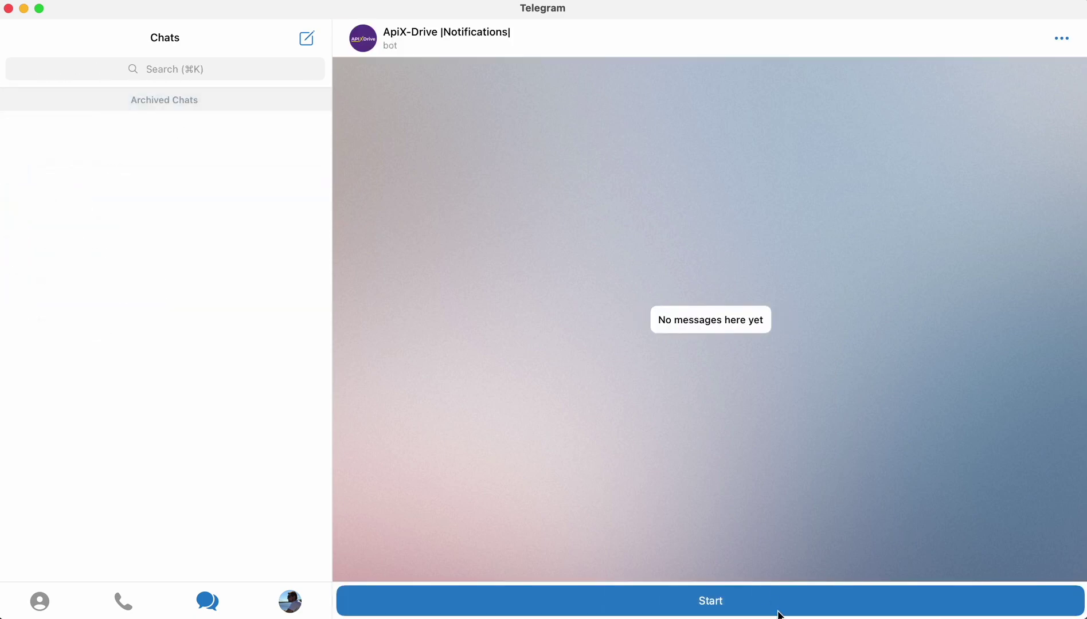
left_click(710, 601)
Copy the /start connection code from ApiX-Drive and send it to the bot
key("super+Tab")
left_click(692, 464)
key("super+Tab")
right_click(425, 600)
left_click(448, 614)
left_click(1062, 602)
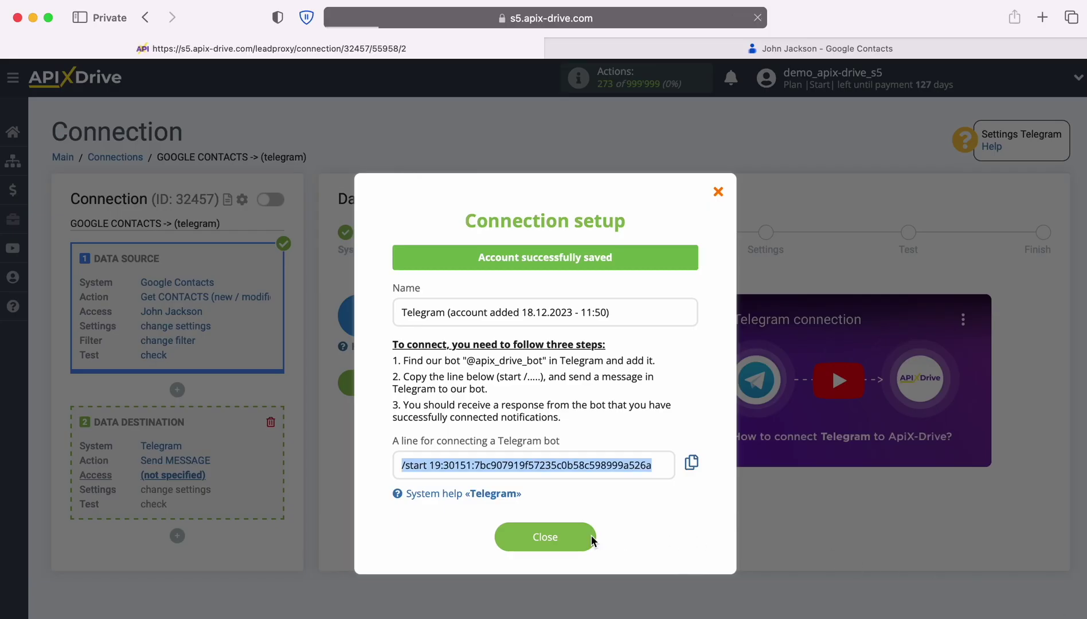
Select the connected Telegram login as the destination account and continue
left_click(591, 535)
left_click(582, 312)
left_click(574, 405)
left_click(390, 414)
Begin the message with New Google Contact text and the added / last edited time
left_click(435, 410)
scroll(681, 495, "down", 2)
scroll(681, 494, "down", 1)
left_click(563, 496)
left_click(450, 290)
type("New Google Contact")
left_click(746, 172)
key("Return")
scroll(634, 473, "down", 4)
scroll(634, 472, "down", 4)
scroll(632, 469, "down", 3)
scroll(629, 466, "down", 1)
Add Name (first and last), E-mail and Phone lines from contact fields
left_click(442, 507)
left_click(586, 188)
left_click(446, 496)
key("Return")
type("Email")
left_click(453, 270)
scroll(634, 497, "up", 3)
scroll(634, 497, "up", 2)
left_click(514, 480)
key("Return")
type("Phone")
left_click(442, 242)
scroll(604, 513, "down", 3)
scroll(603, 513, "down", 2)
scroll(603, 513, "down", 3)
scroll(603, 513, "down", 3)
left_click(450, 550)
Save the template, send test data to Telegram and check the delivered John Jackson message
left_click(467, 443)
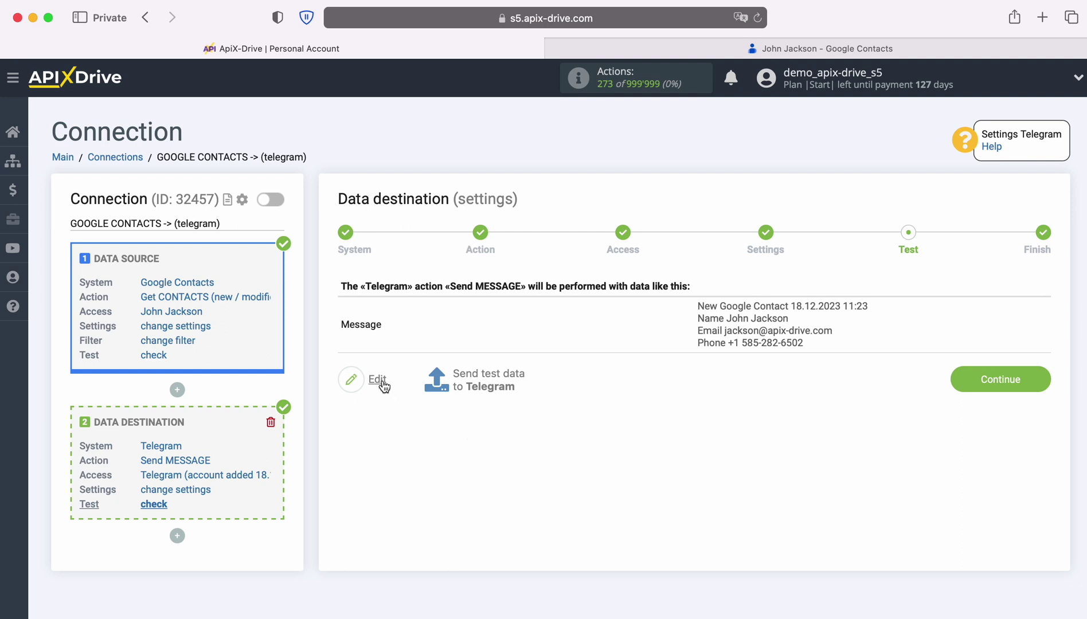
left_click(489, 377)
left_click(1003, 49)
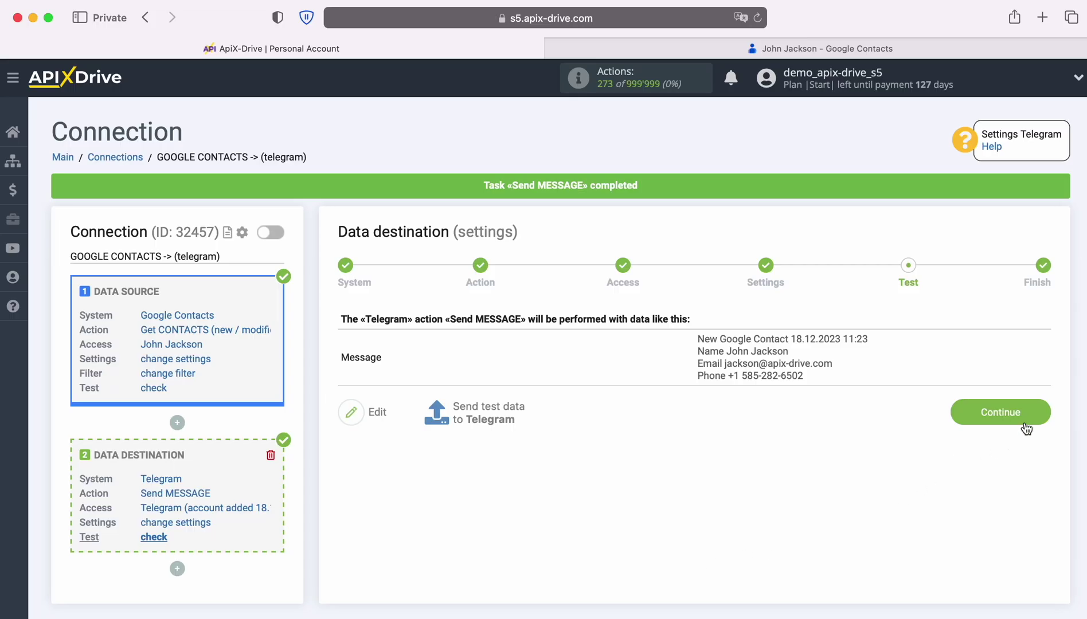
Finish the destination setup and enable auto-update for the connection
left_click(1025, 424)
left_click(705, 457)
Set the connection's update interval to 5 minutes and save the settings
left_click(1034, 249)
left_click(628, 365)
left_click(598, 338)
left_click(595, 442)
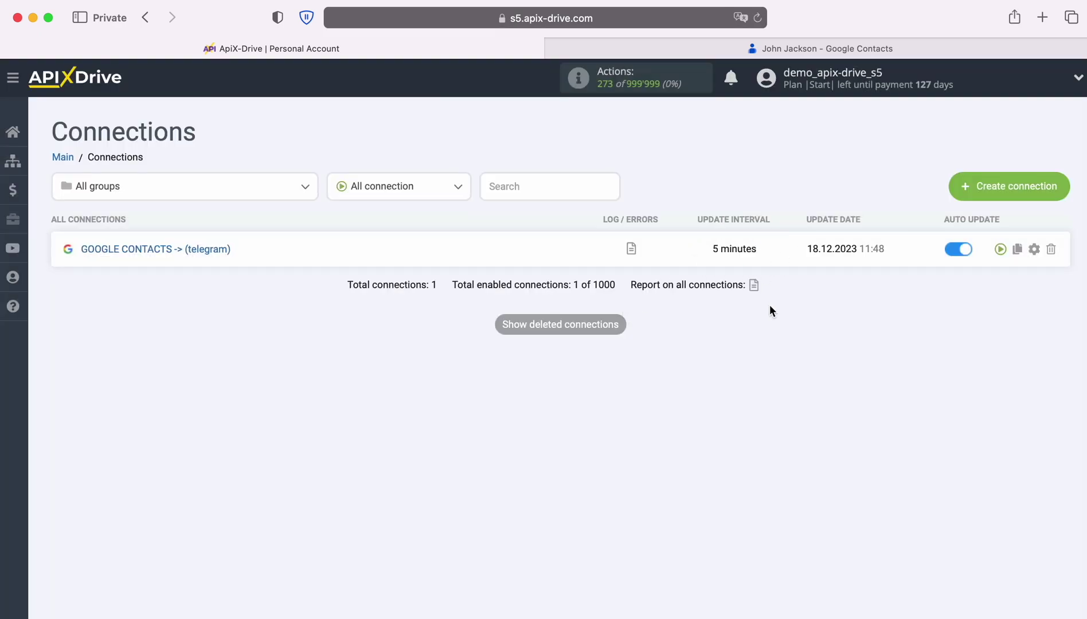